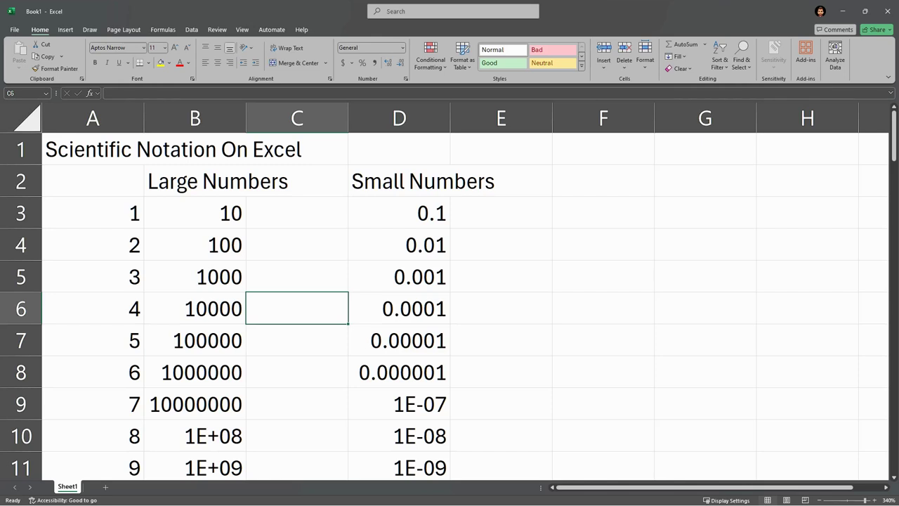
Extend the numbered series in column A down to 29 in row 31
{"action": "left_click", "coordinate": [92, 213]}
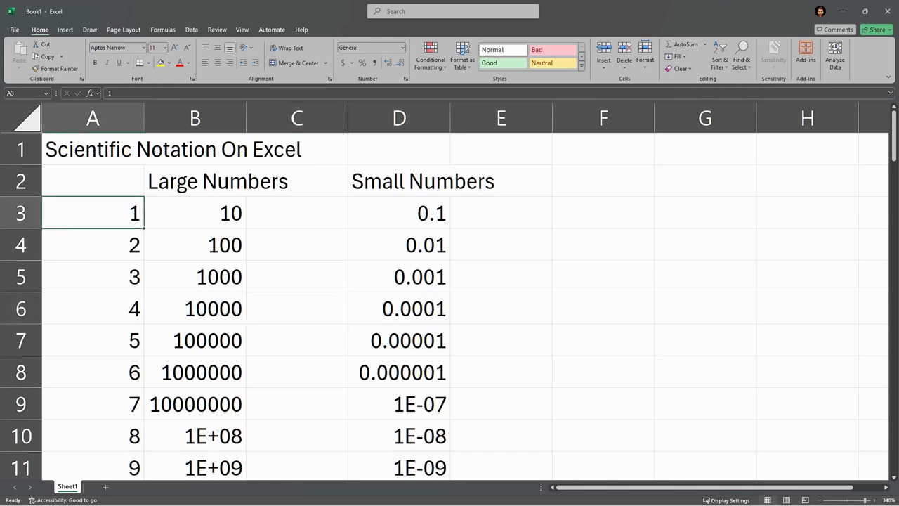
{"action": "key", "text": "Down"}
{"action": "key", "text": "Down"}
{"action": "key", "text": "Down"}
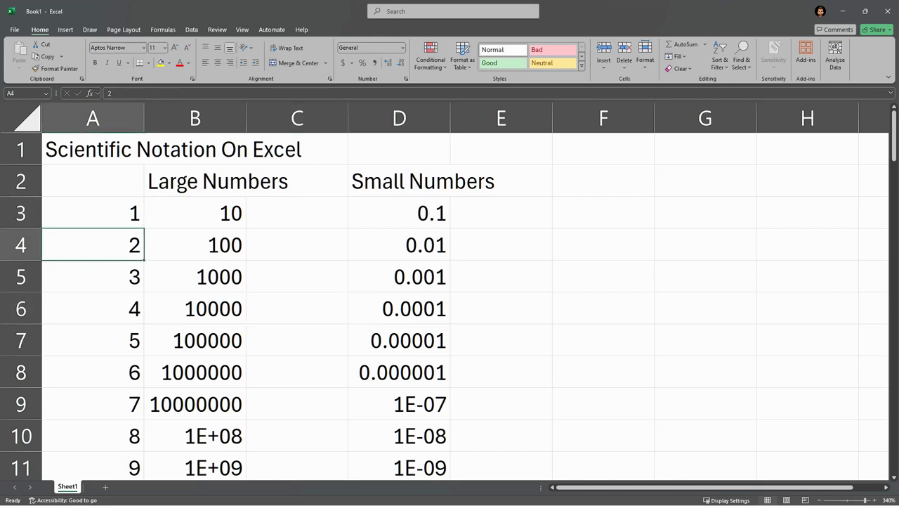
{"action": "scroll", "coordinate": [449, 302], "scroll_direction": "down", "scroll_amount": 1}
{"action": "scroll", "coordinate": [449, 295], "scroll_direction": "up", "scroll_amount": 1}
{"action": "scroll", "coordinate": [449, 295], "scroll_direction": "down", "scroll_amount": 7}
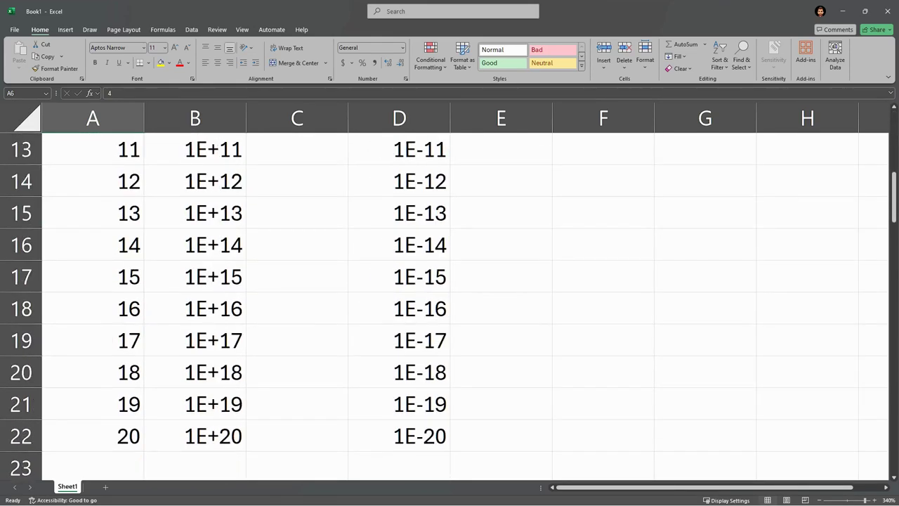
{"action": "scroll", "coordinate": [449, 295], "scroll_direction": "up", "scroll_amount": 1}
{"action": "scroll", "coordinate": [449, 291], "scroll_direction": "down", "scroll_amount": 8}
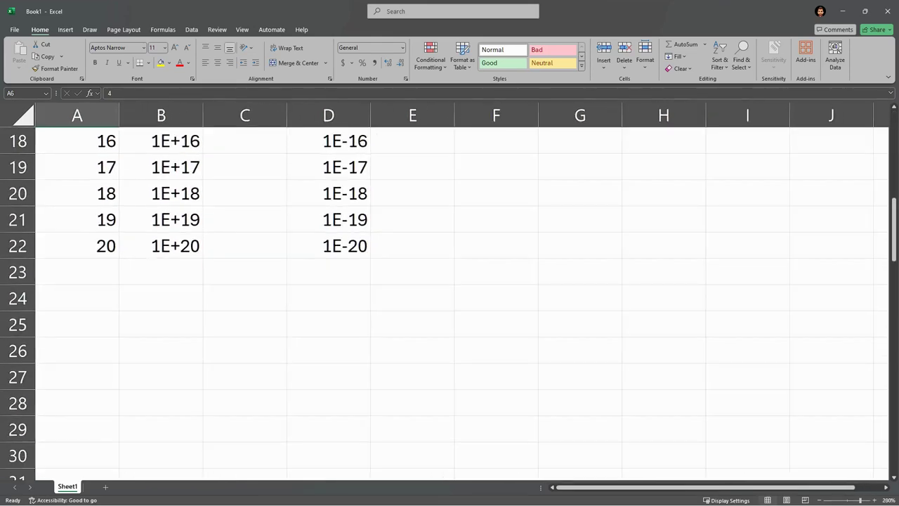
{"action": "left_click_drag", "start_coordinate": [60, 153], "coordinate": [96, 442]}
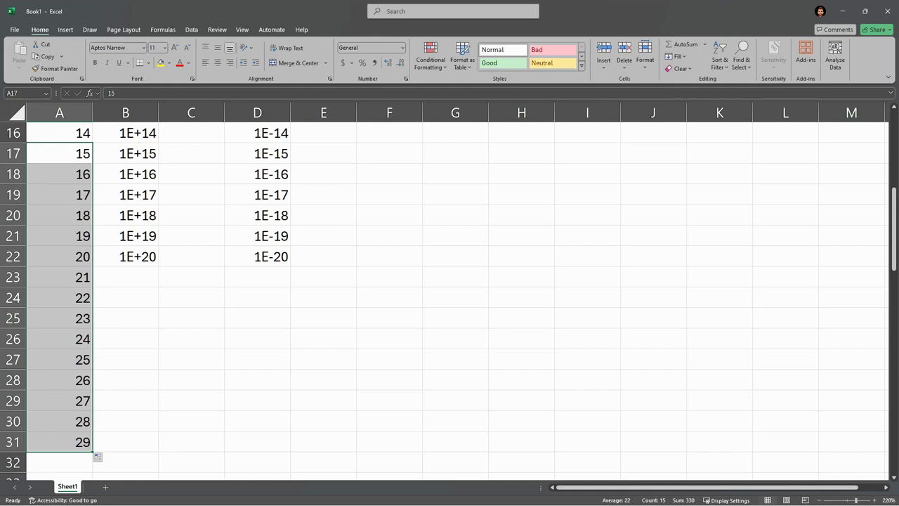
{"action": "left_click", "coordinate": [126, 360]}
Examine the power-of-ten formulas in cells B3, B4 and B5 of the Large Numbers column
{"action": "scroll", "coordinate": [126, 359], "scroll_direction": "up", "scroll_amount": 5}
{"action": "left_click_drag", "start_coordinate": [60, 174], "coordinate": [59, 278]}
{"action": "double_click", "coordinate": [125, 174]}
{"action": "left_click", "coordinate": [125, 153]}
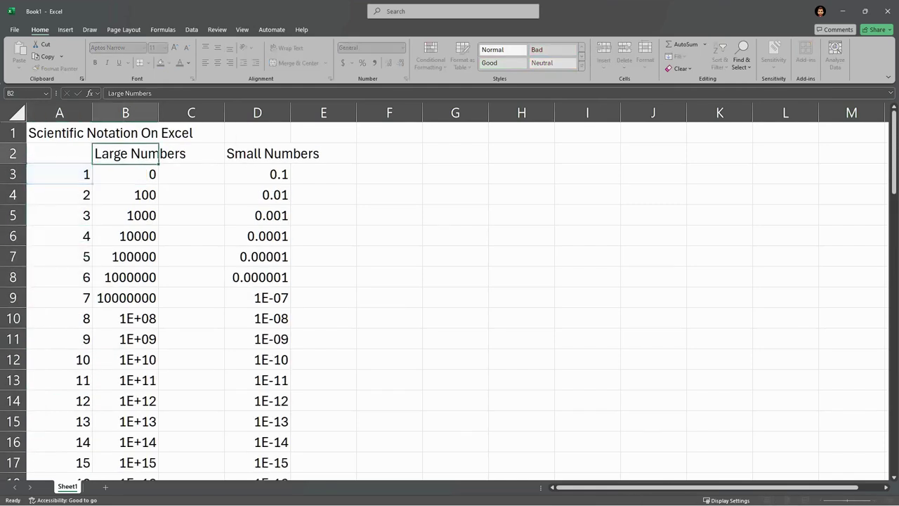
{"action": "double_click", "coordinate": [126, 174]}
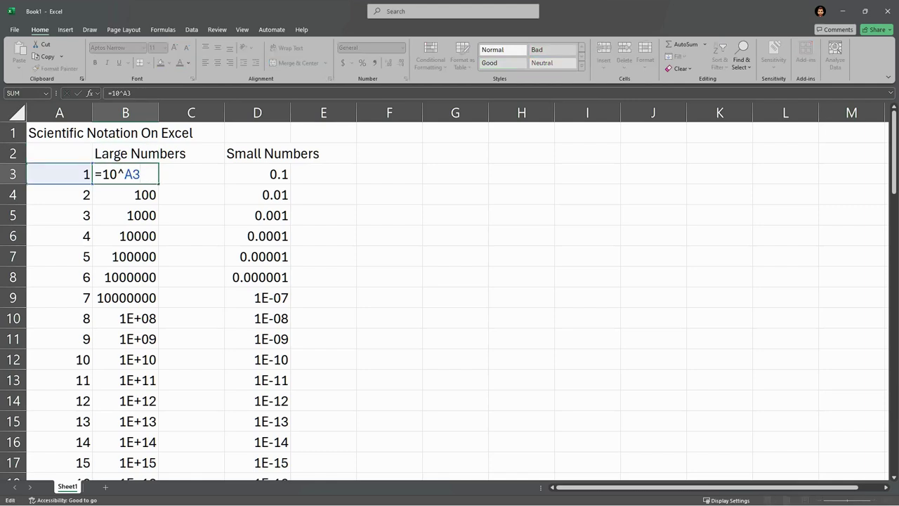
{"action": "double_click", "coordinate": [121, 174]}
{"action": "double_click", "coordinate": [132, 175]}
{"action": "key", "text": "Return"}
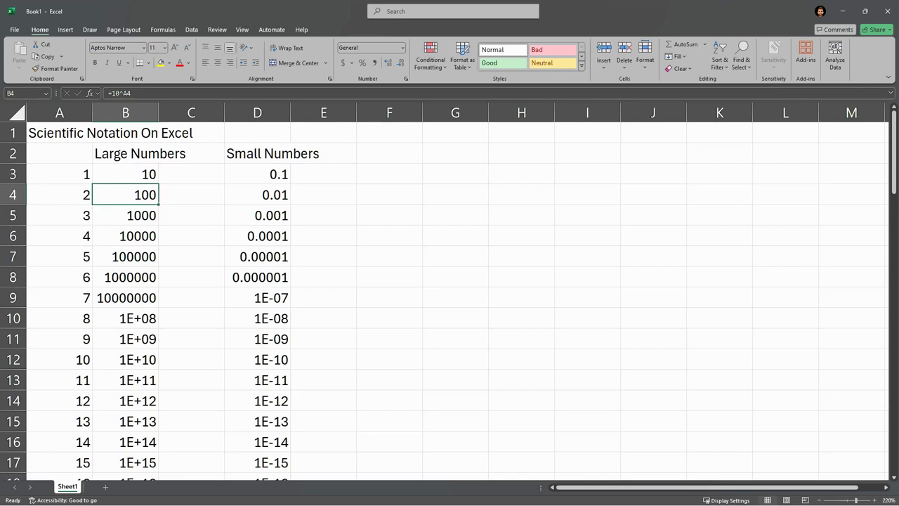
{"action": "key", "text": "F2"}
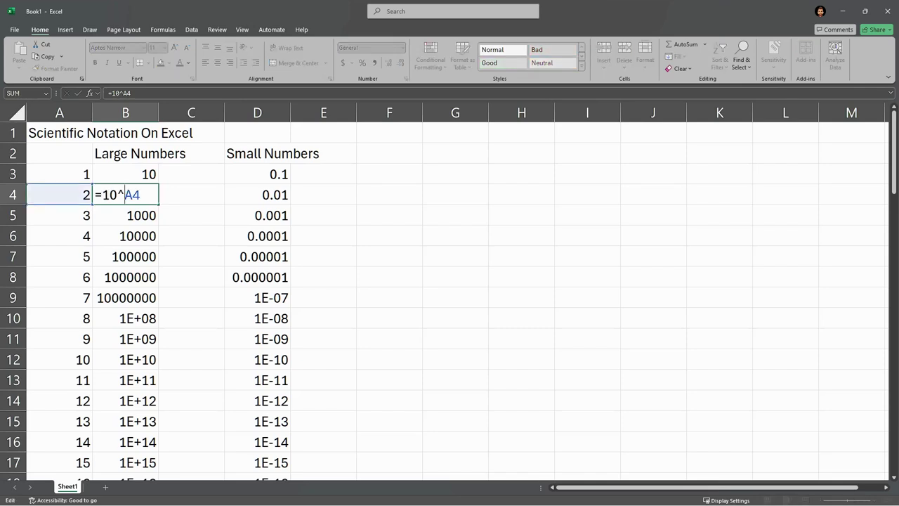
{"action": "key", "text": "Return"}
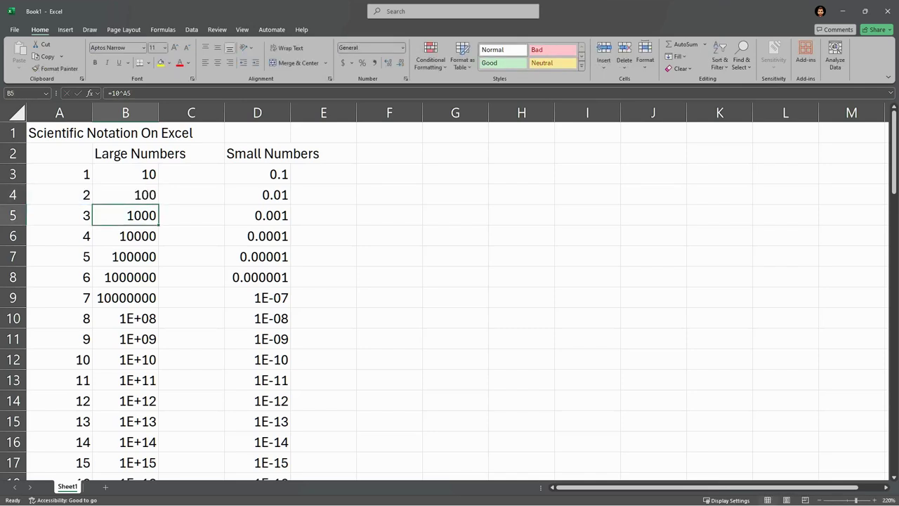
{"action": "key", "text": "F2"}
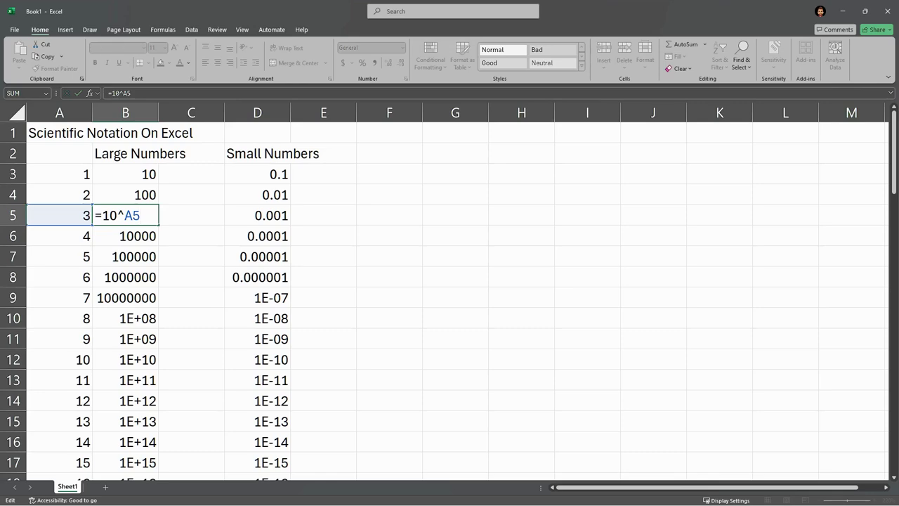
{"action": "key", "text": "Return"}
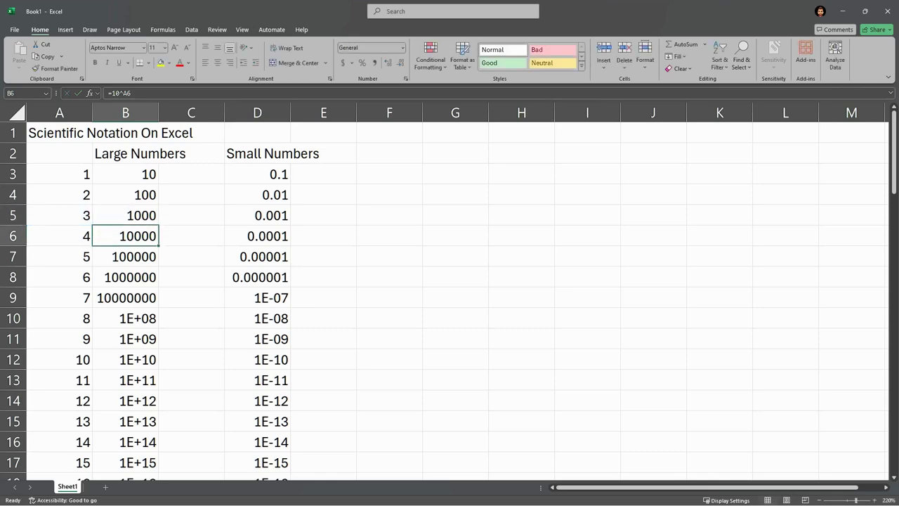
Compare how the values in B8, B9 and B10 of the Large Numbers column are displayed
{"action": "scroll", "coordinate": [450, 291], "scroll_direction": "up", "scroll_amount": 5, "text": "ctrl"}
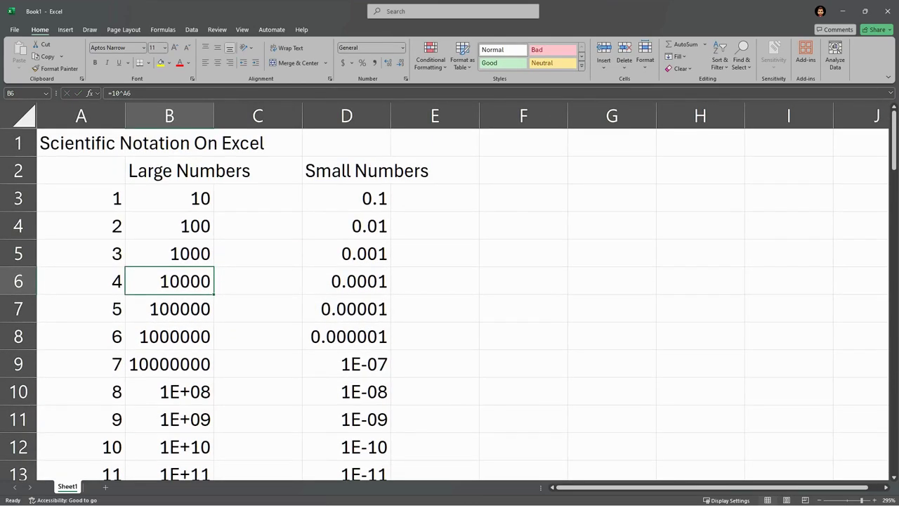
{"action": "scroll", "coordinate": [450, 292], "scroll_direction": "up", "scroll_amount": 2, "text": "ctrl"}
{"action": "left_click", "coordinate": [186, 361]}
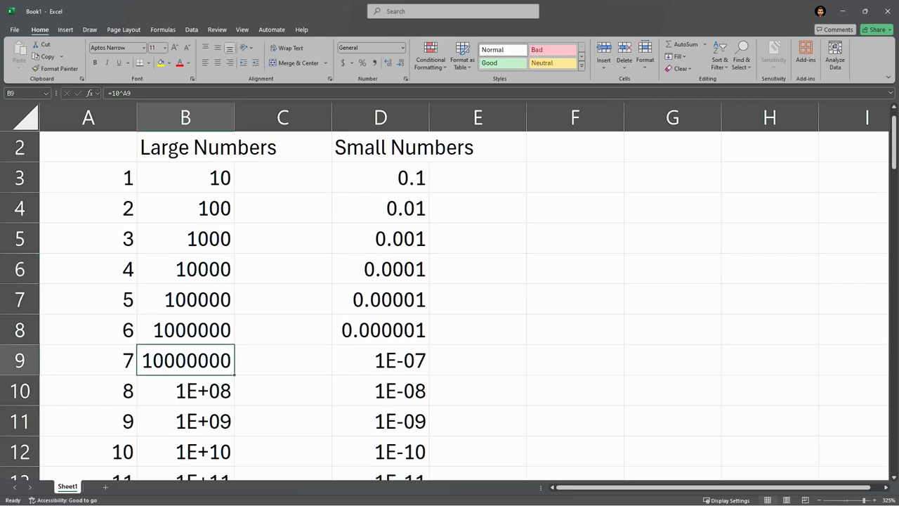
{"action": "key", "text": "Up"}
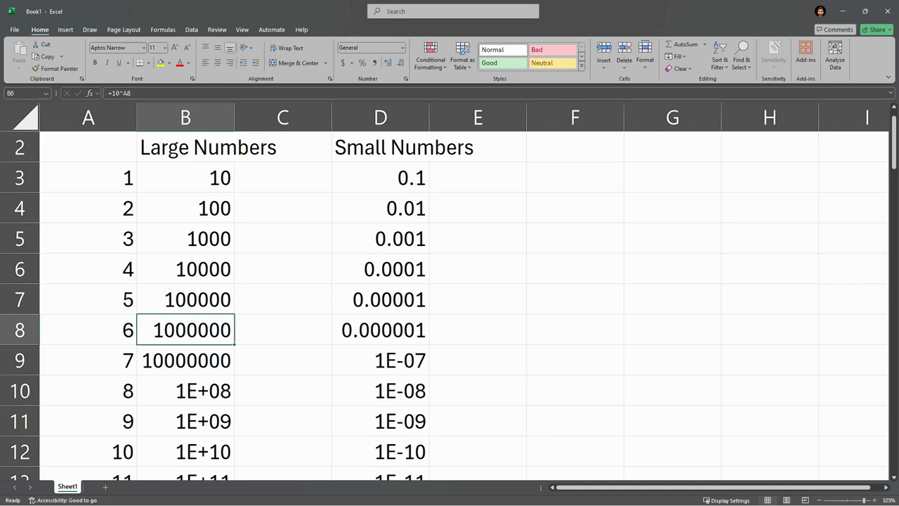
{"action": "key", "text": "Down"}
{"action": "key", "text": "Down"}
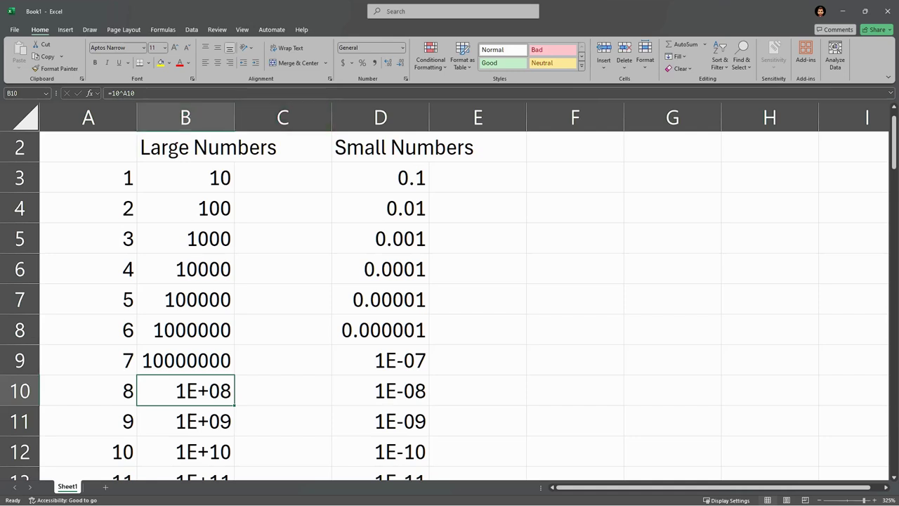
{"action": "left_click", "coordinate": [185, 360]}
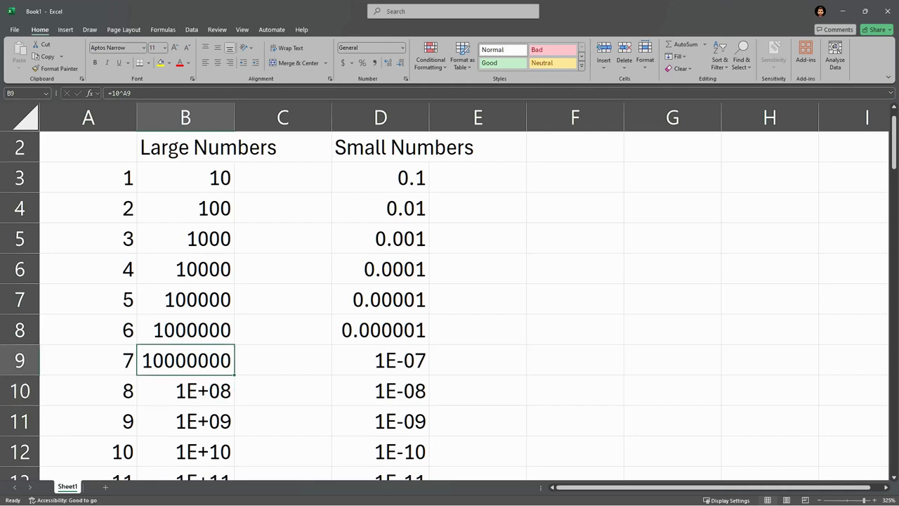
Widen column B to about twice its width and check the large numbers in B10 through B12
{"action": "left_click_drag", "start_coordinate": [234, 117], "coordinate": [333, 117]}
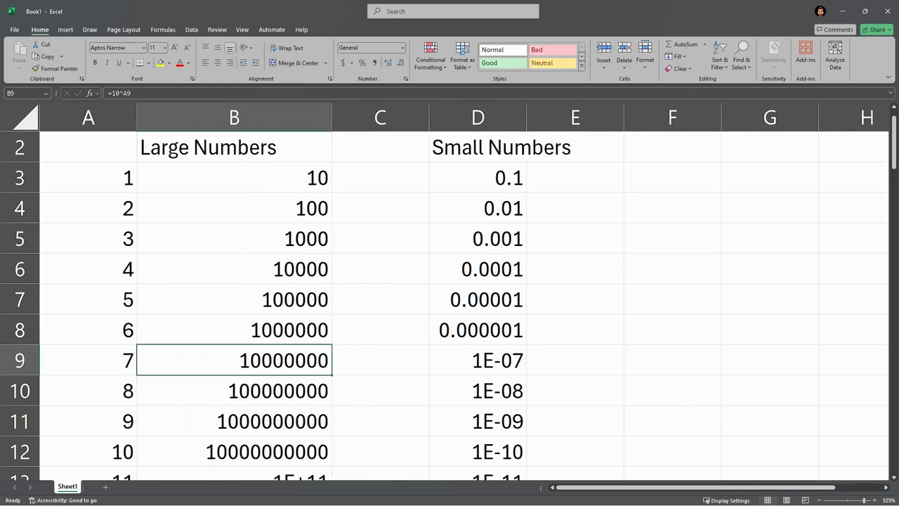
{"action": "left_click", "coordinate": [234, 390]}
{"action": "left_click", "coordinate": [234, 422]}
{"action": "scroll", "coordinate": [234, 422], "scroll_direction": "down", "scroll_amount": 1}
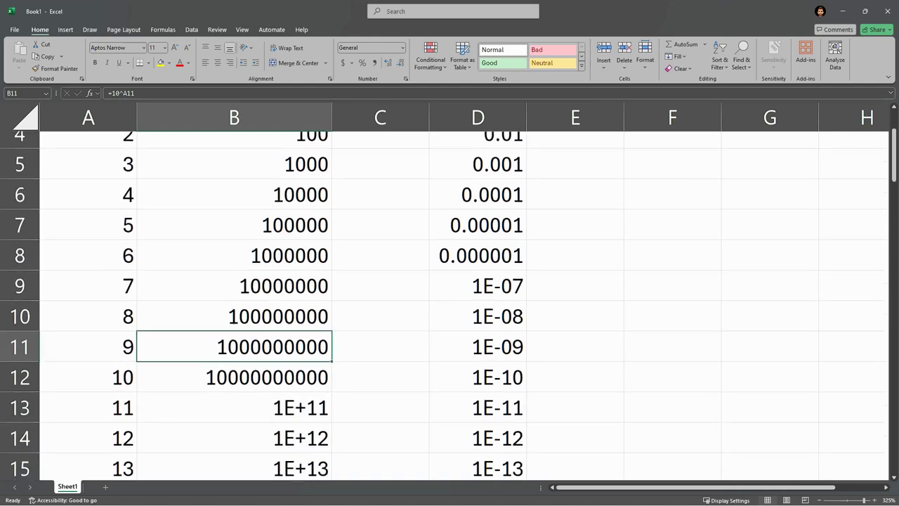
{"action": "left_click", "coordinate": [234, 360]}
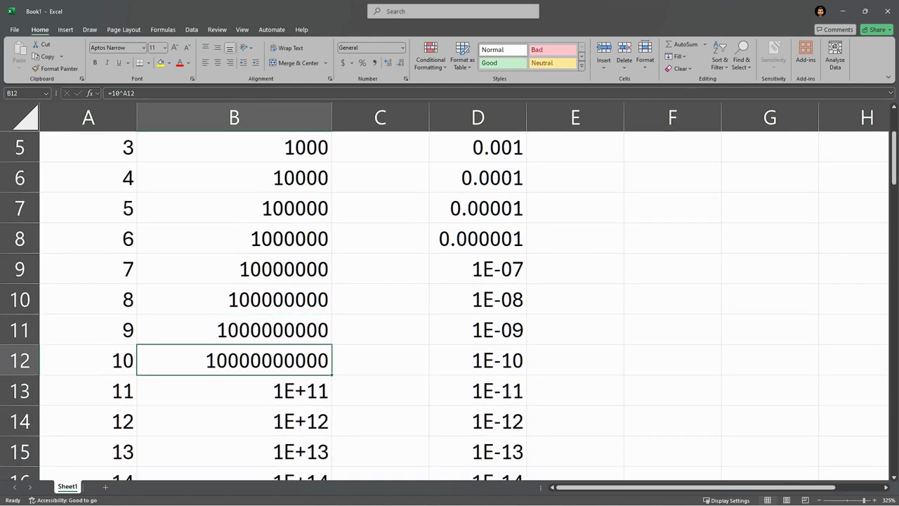
Inspect the formula in B13, leaving the cell's contents as they are
{"action": "left_click", "coordinate": [234, 391]}
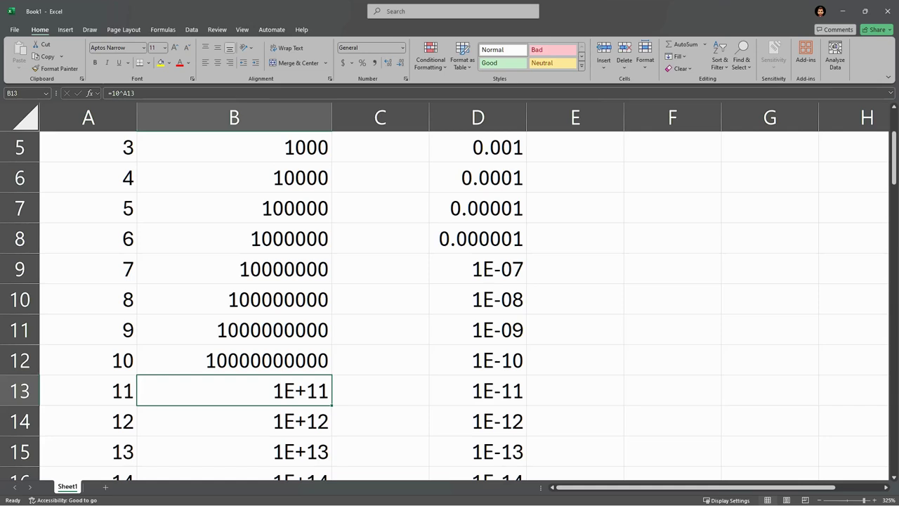
{"action": "key", "text": "F2"}
{"action": "left_click", "coordinate": [151, 391]}
{"action": "key", "text": "Escape"}
{"action": "scroll", "coordinate": [445, 291], "scroll_direction": "down", "scroll_amount": 3, "text": "ctrl"}
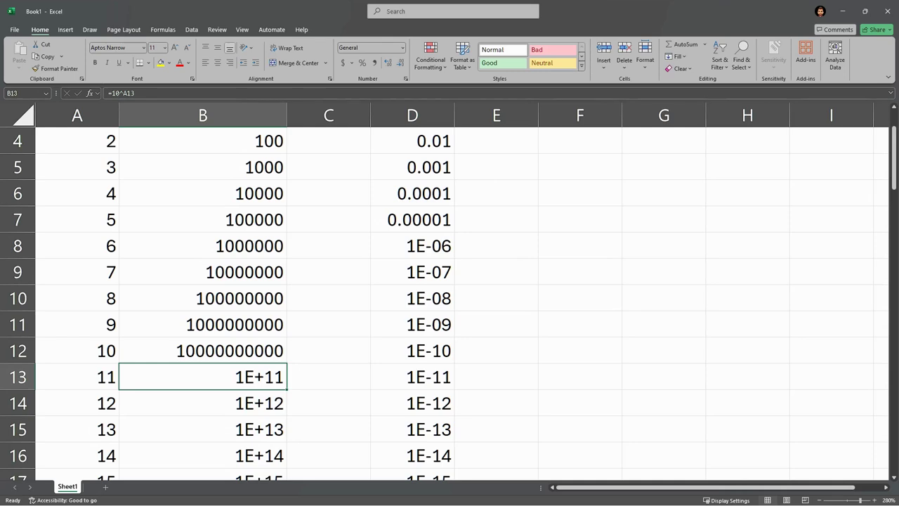
Format cell B13 as Number with no decimal places
{"action": "left_click", "coordinate": [365, 48]}
{"action": "left_click", "coordinate": [403, 48]}
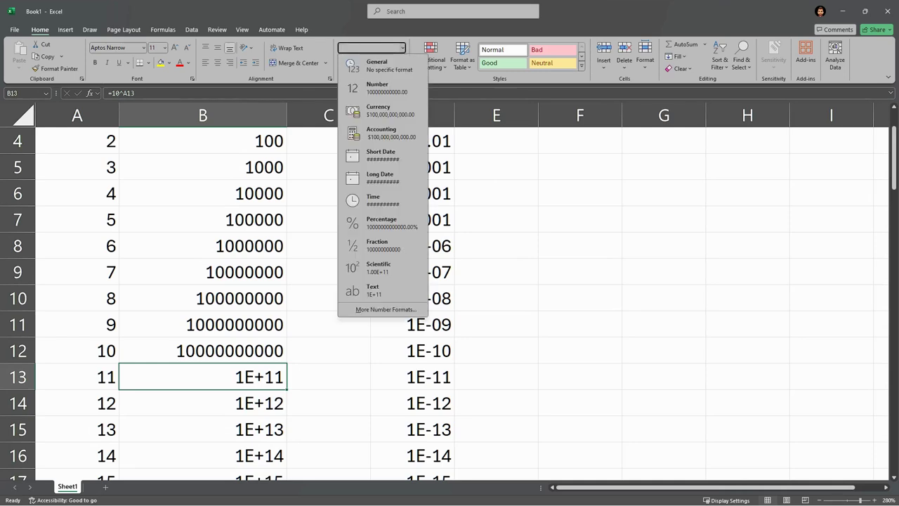
{"action": "key", "text": "Down"}
{"action": "key", "text": "Return"}
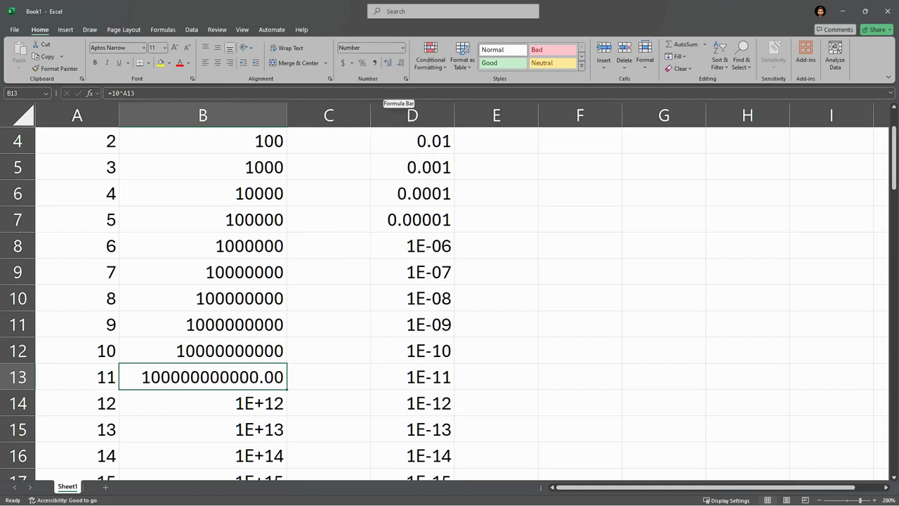
{"action": "left_click", "coordinate": [401, 63]}
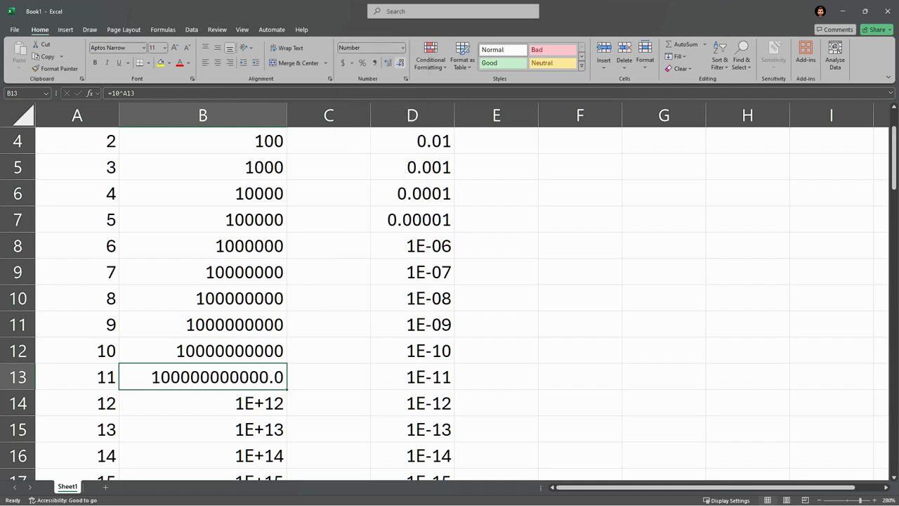
{"action": "key", "text": "alt+h"}
{"action": "key", "text": "9"}
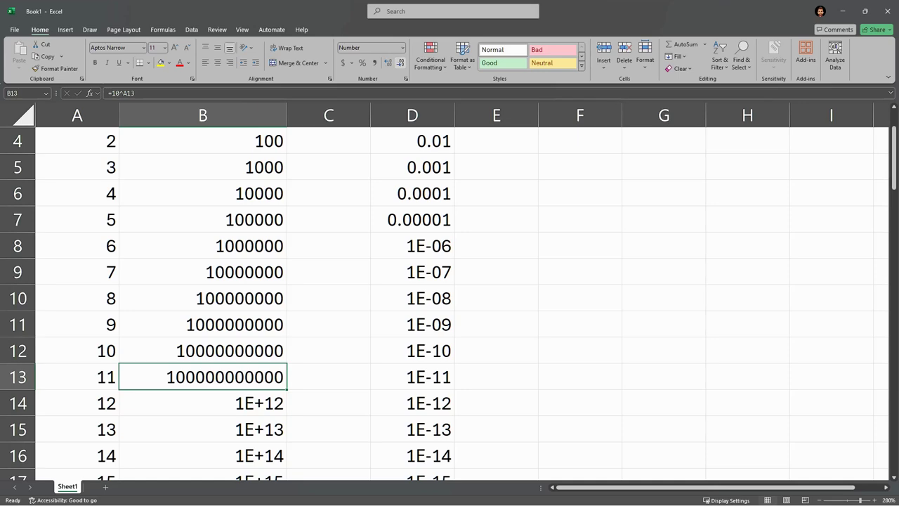
Apply the Number format to the remaining large numbers in B14:B22
{"action": "scroll", "coordinate": [450, 302], "scroll_direction": "down", "scroll_amount": 1}
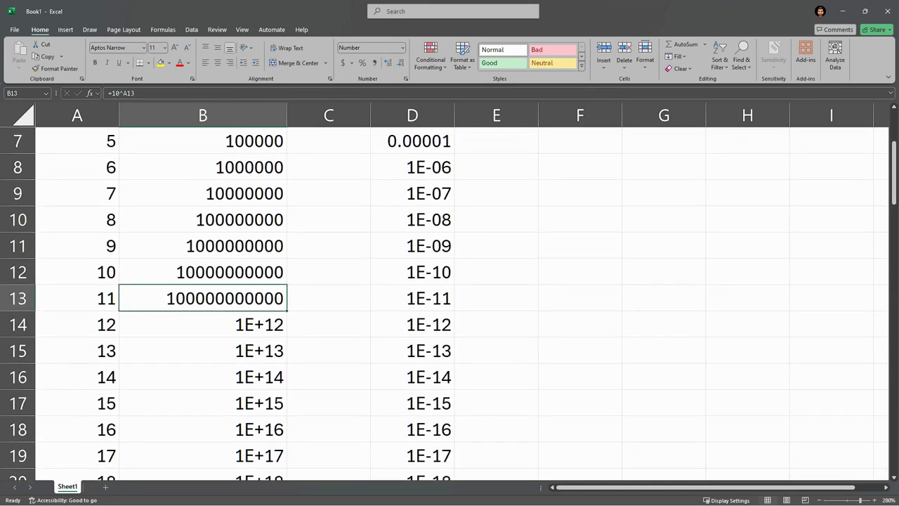
{"action": "scroll", "coordinate": [449, 302], "scroll_direction": "down", "scroll_amount": 2, "text": "ctrl"}
{"action": "scroll", "coordinate": [449, 302], "scroll_direction": "down", "scroll_amount": 3, "text": "ctrl"}
{"action": "scroll", "coordinate": [450, 302], "scroll_direction": "down", "scroll_amount": 3}
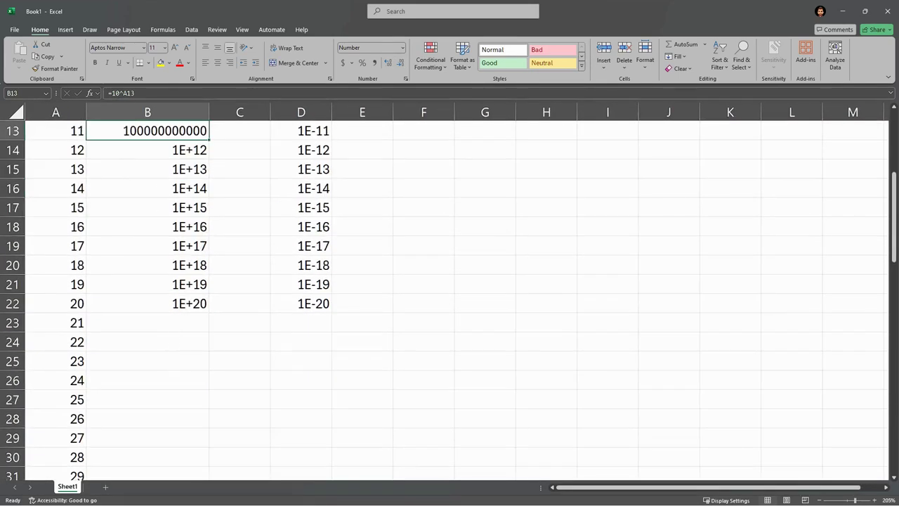
{"action": "scroll", "coordinate": [449, 302], "scroll_direction": "up", "scroll_amount": 1}
{"action": "left_click", "coordinate": [147, 208]}
{"action": "key", "text": "ctrl+shift+Down"}
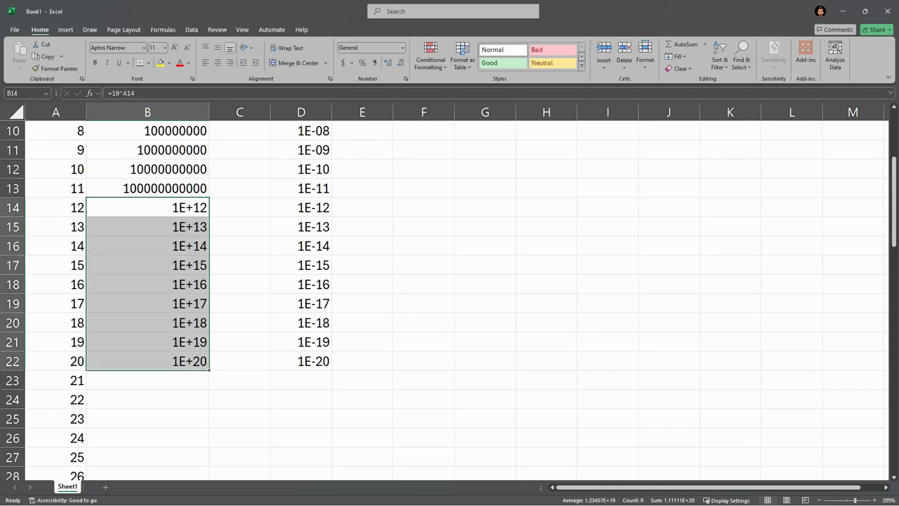
{"action": "left_click", "coordinate": [403, 48]}
{"action": "left_click", "coordinate": [377, 88]}
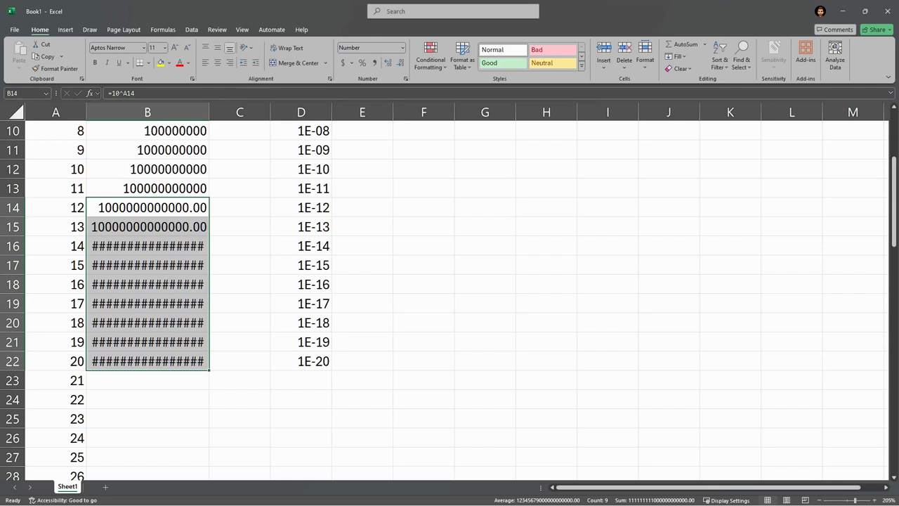
Widen column B until every value fits, and remove both decimal places from B14:B22
{"action": "left_click_drag", "start_coordinate": [209, 112], "coordinate": [274, 112]}
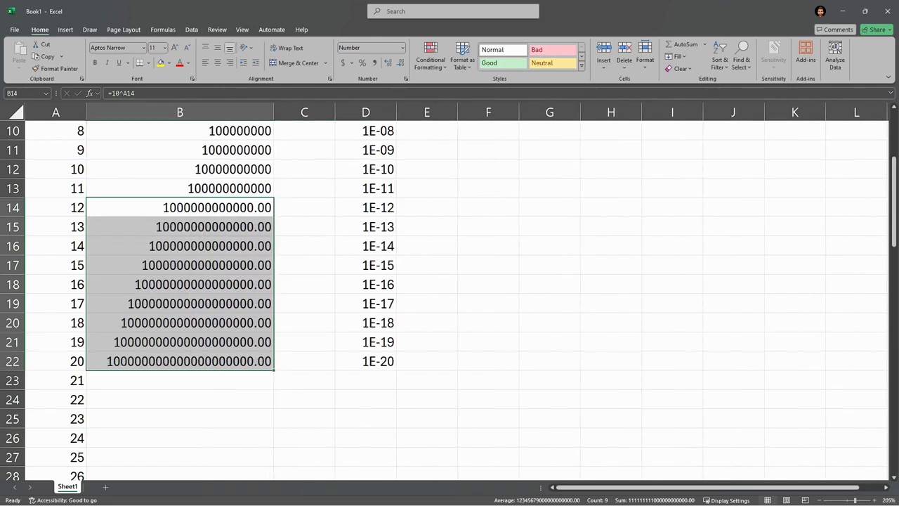
{"action": "left_click", "coordinate": [400, 62]}
{"action": "left_click", "coordinate": [400, 63]}
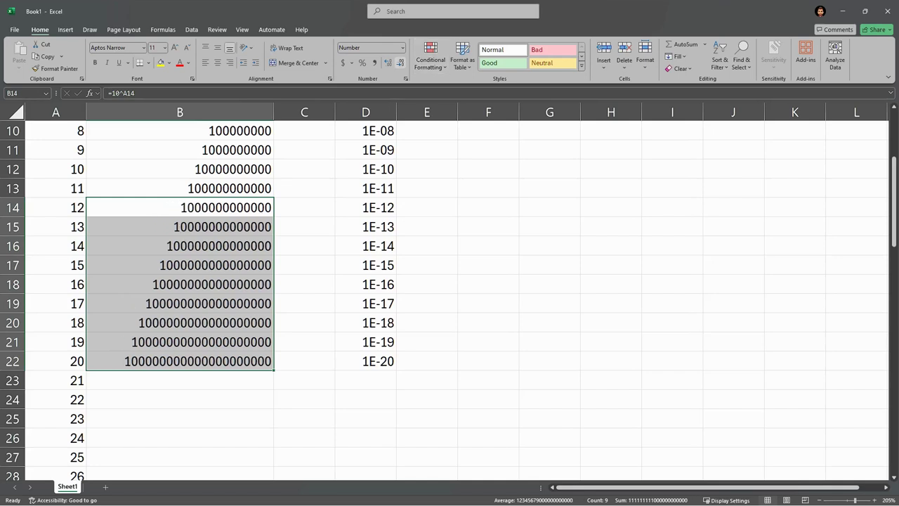
{"action": "left_click", "coordinate": [180, 265]}
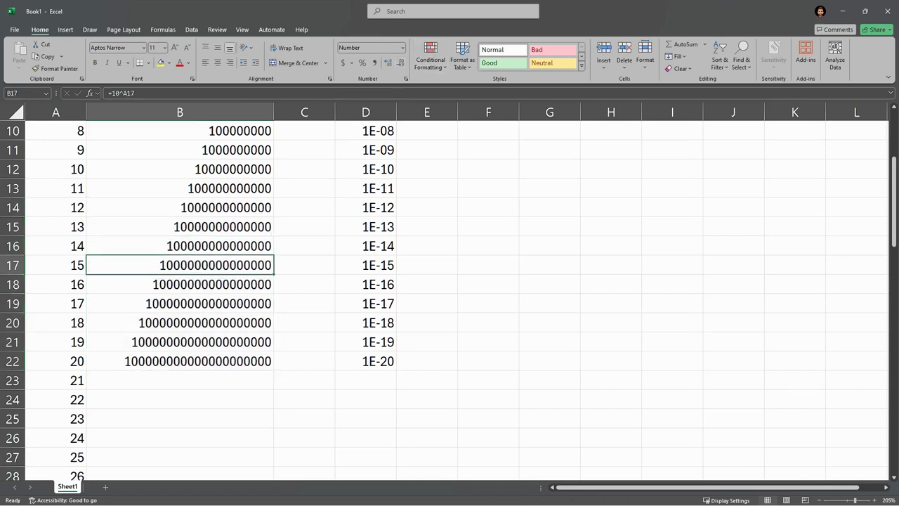
Inspect the formula in D3, leaving the cell's contents as they are
{"action": "scroll", "coordinate": [450, 295], "scroll_direction": "up", "scroll_amount": 2}
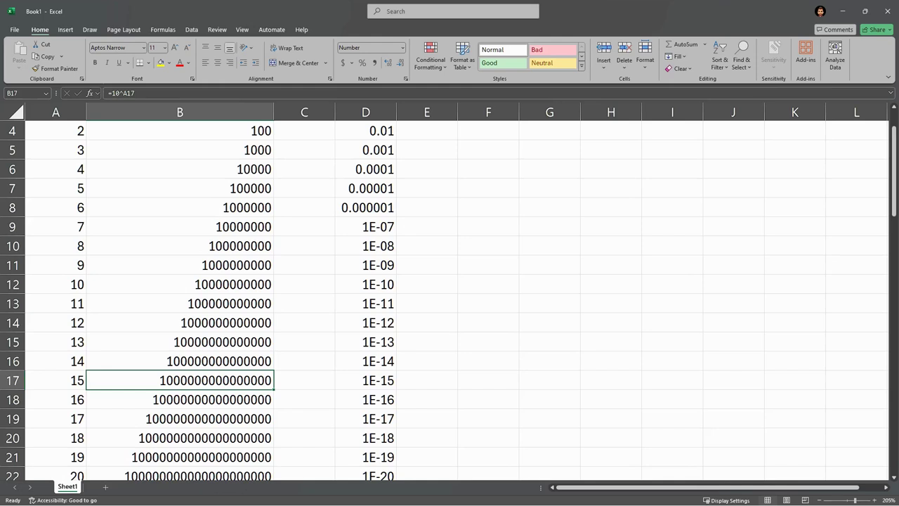
{"action": "left_click", "coordinate": [369, 227]}
{"action": "scroll", "coordinate": [369, 227], "scroll_direction": "up", "scroll_amount": 1}
{"action": "double_click", "coordinate": [370, 169]}
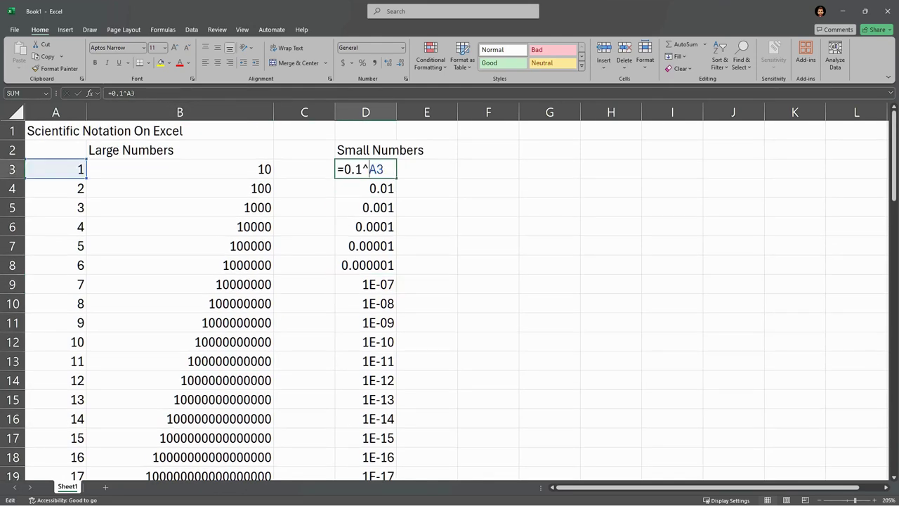
{"action": "left_click_drag", "start_coordinate": [344, 169], "coordinate": [363, 169]}
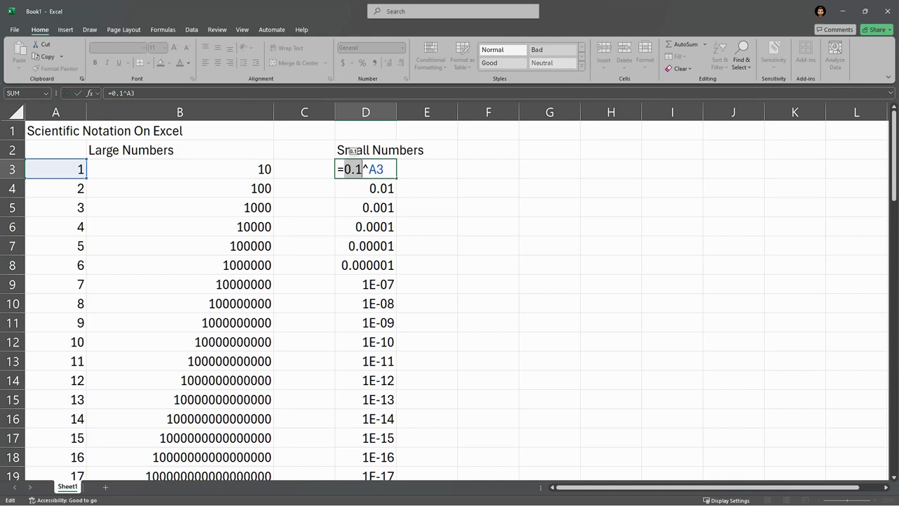
{"action": "left_click", "coordinate": [426, 208]}
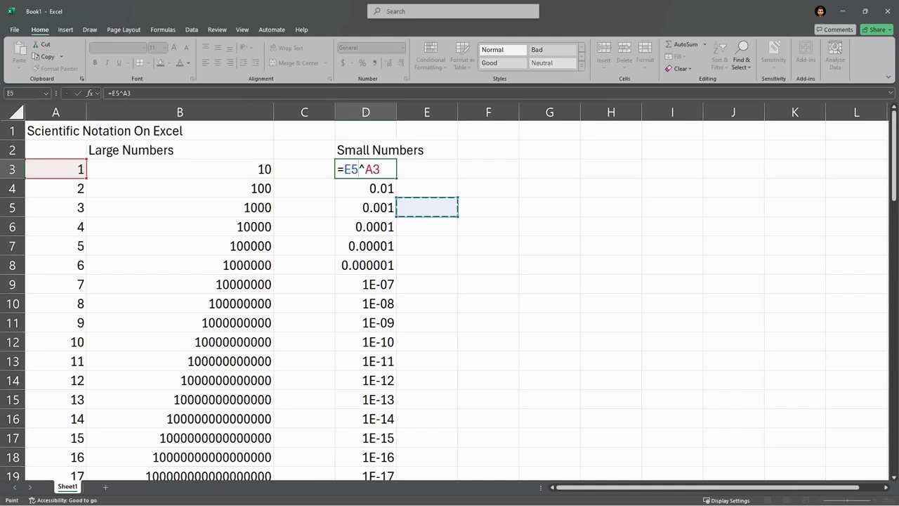
{"action": "key", "text": "Escape"}
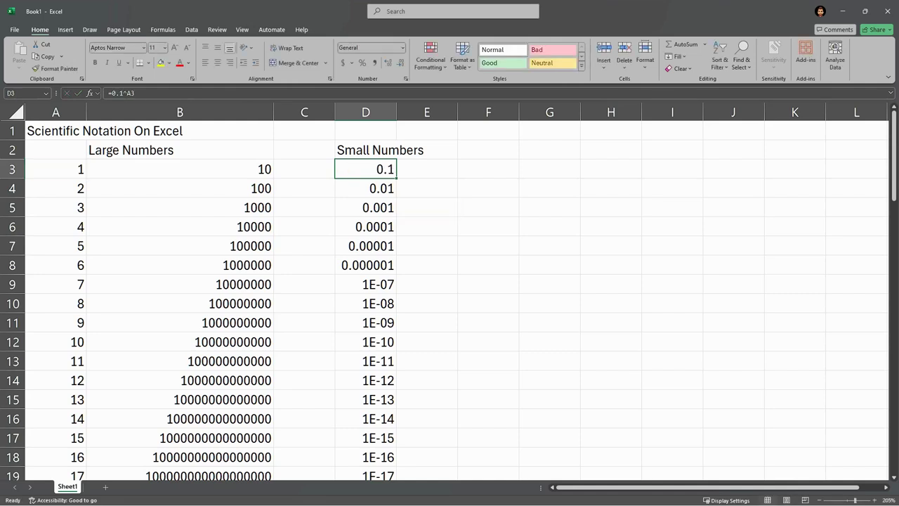
Widen column D enough to show the small numbers in D9:D11 as full decimals
{"action": "left_click", "coordinate": [365, 265]}
{"action": "left_click", "coordinate": [365, 284]}
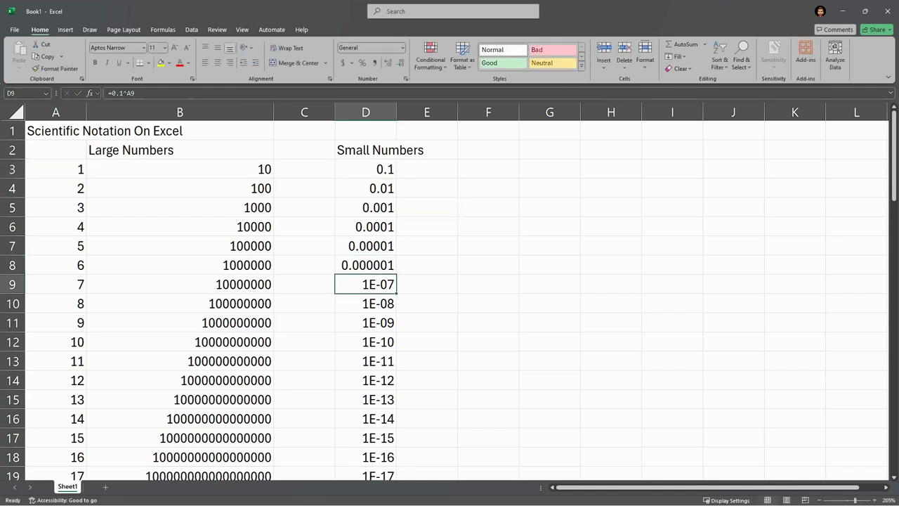
{"action": "left_click_drag", "start_coordinate": [396, 112], "coordinate": [470, 113]}
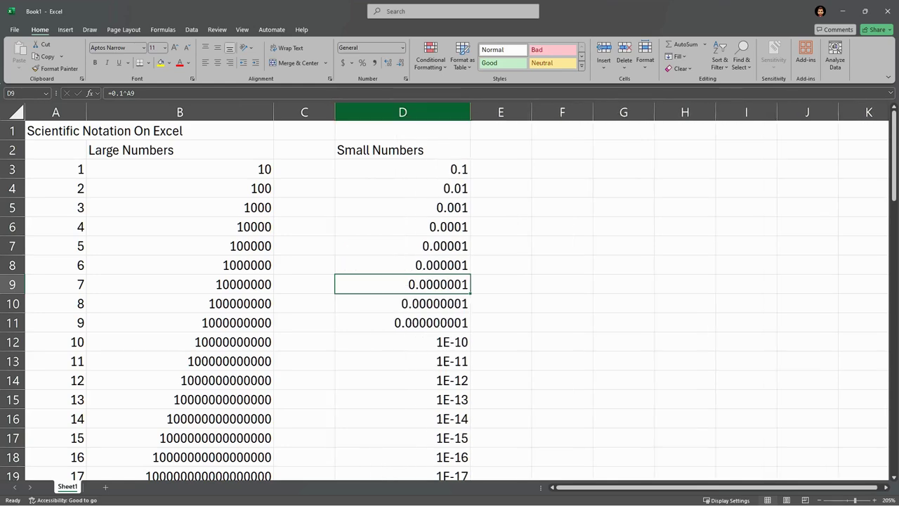
Apply the Number format to all small numbers in D3:D22
{"action": "left_click", "coordinate": [403, 169]}
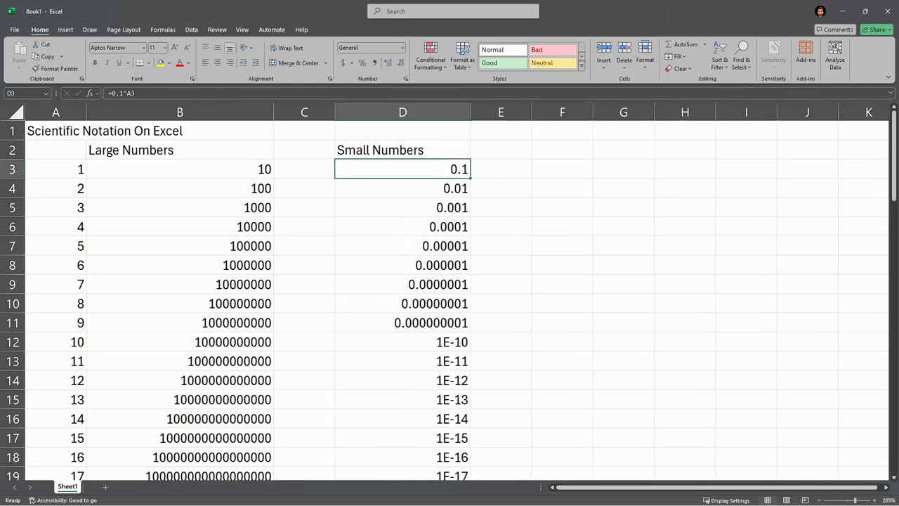
{"action": "key", "text": "ctrl+shift+Down"}
{"action": "key", "text": "ctrl+BackSpace"}
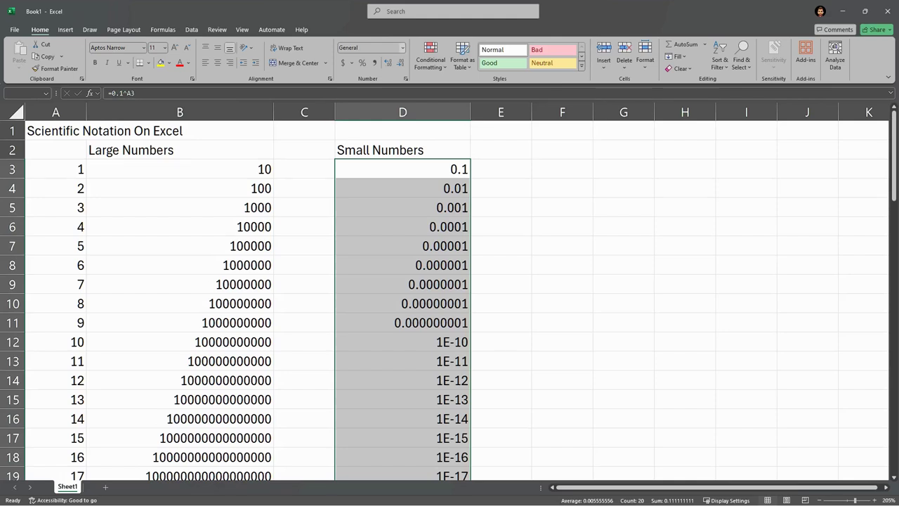
{"action": "left_click", "coordinate": [402, 48]}
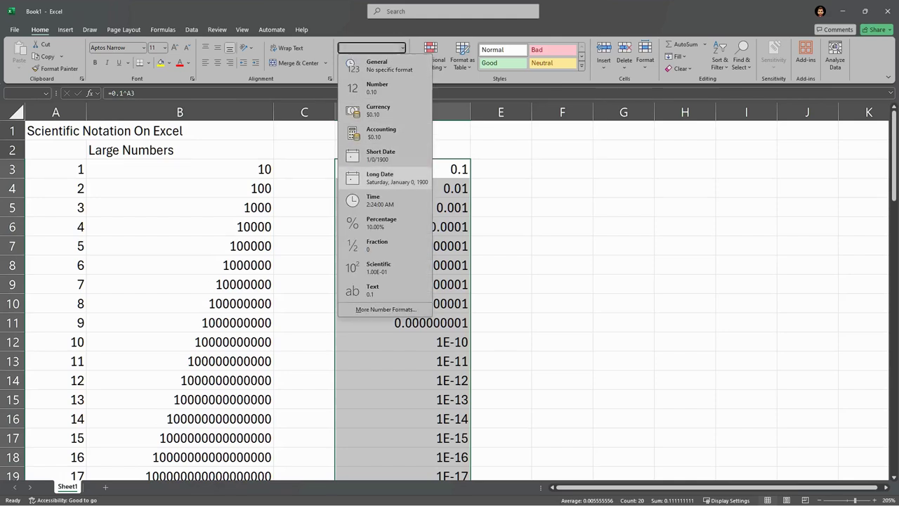
{"action": "left_click", "coordinate": [377, 87]}
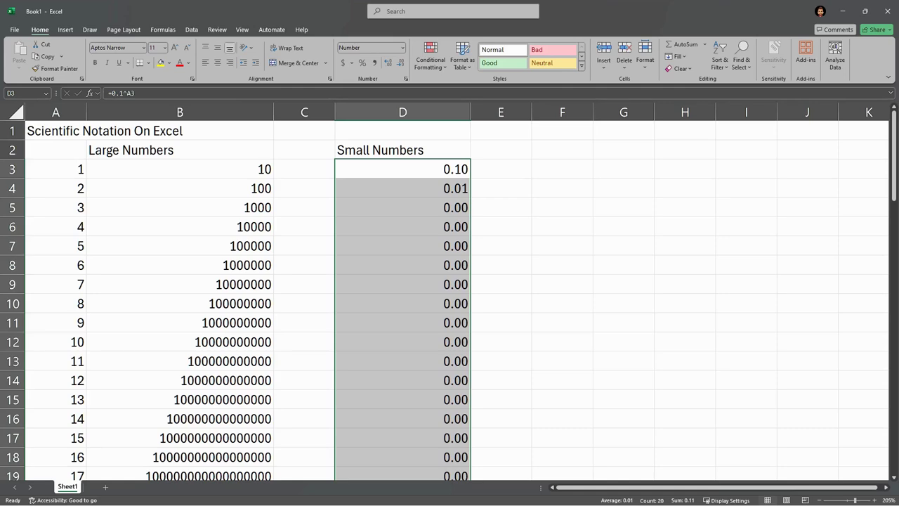
Increase D3:D22 to 13 decimal places and widen column D to make room for longer values
{"action": "scroll", "coordinate": [450, 292], "scroll_direction": "down", "scroll_amount": 2, "text": "ctrl"}
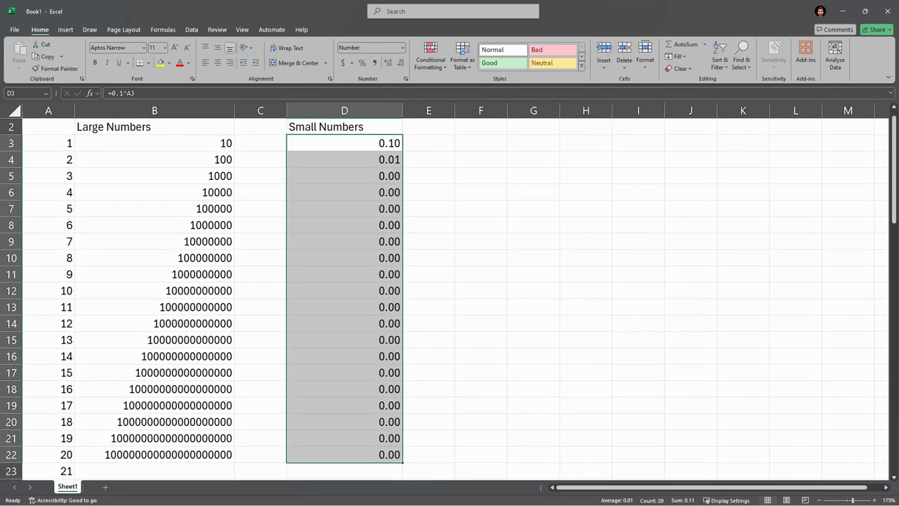
{"action": "left_click", "coordinate": [397, 62]}
{"action": "left_click", "coordinate": [388, 62]}
{"action": "left_click", "coordinate": [388, 62]}
{"action": "left_click", "coordinate": [388, 62]}
{"action": "left_click", "coordinate": [388, 63]}
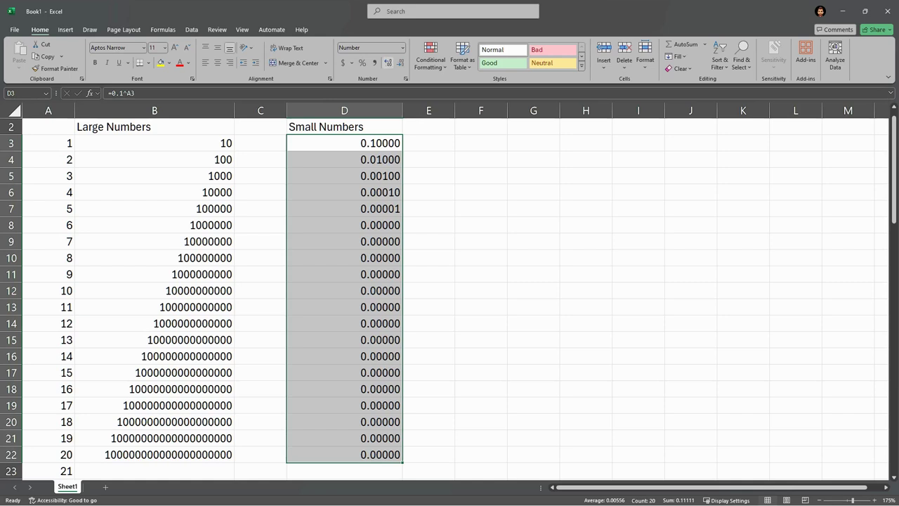
{"action": "left_click", "coordinate": [387, 63]}
{"action": "left_click", "coordinate": [388, 63]}
{"action": "left_click", "coordinate": [388, 62]}
{"action": "left_click", "coordinate": [388, 63]}
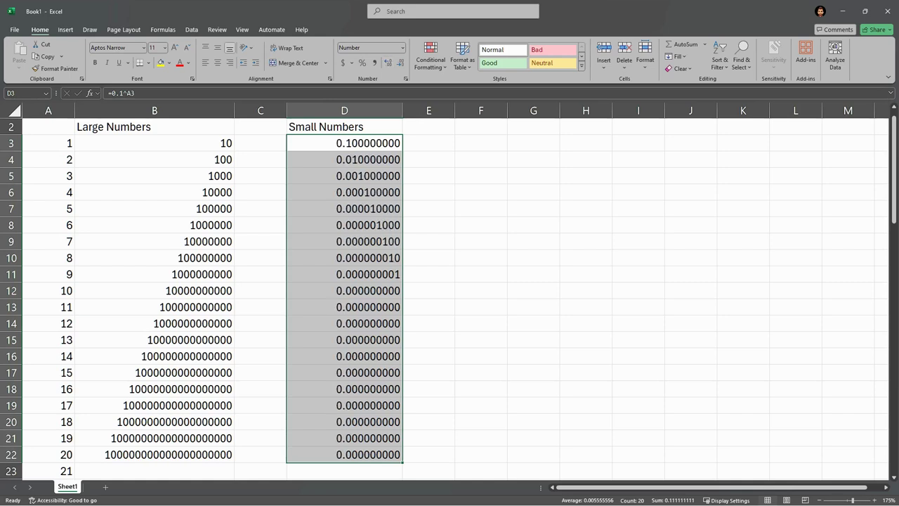
{"action": "left_click", "coordinate": [388, 63]}
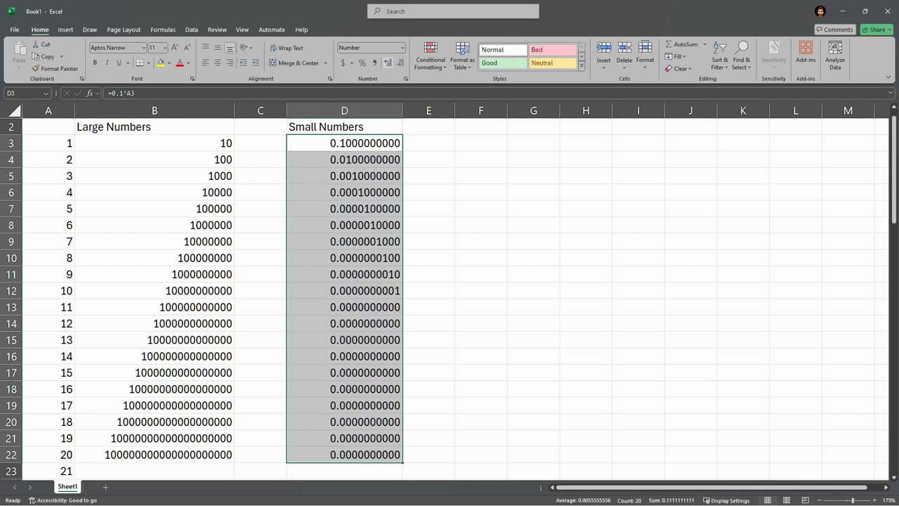
{"action": "left_click", "coordinate": [388, 63]}
{"action": "left_click", "coordinate": [388, 63]}
{"action": "left_click", "coordinate": [387, 63]}
{"action": "left_click_drag", "start_coordinate": [402, 110], "coordinate": [496, 110]}
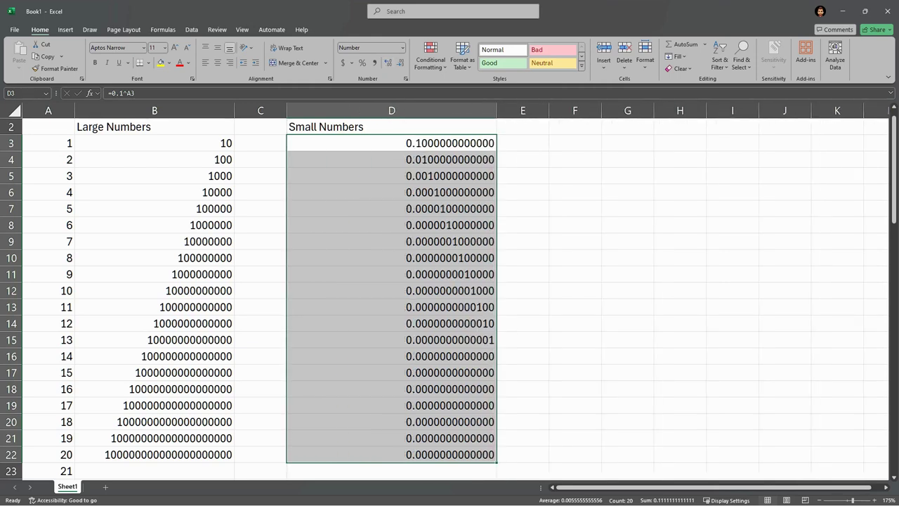
Extend the small numbers in D3:D22 to 21 decimal places
{"action": "left_click", "coordinate": [387, 62]}
{"action": "left_click", "coordinate": [388, 62]}
{"action": "left_click", "coordinate": [388, 62]}
{"action": "left_click", "coordinate": [388, 62]}
{"action": "left_click", "coordinate": [388, 62]}
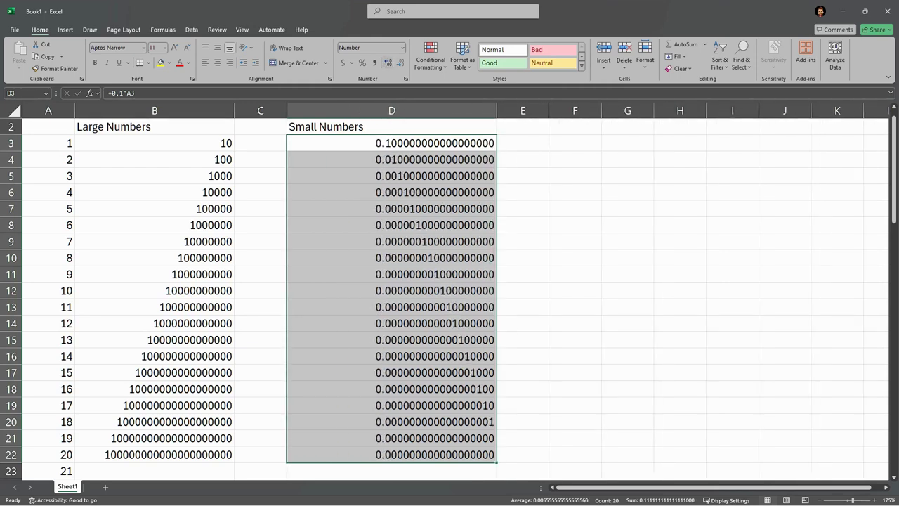
{"action": "left_click", "coordinate": [388, 62]}
{"action": "left_click", "coordinate": [387, 62]}
{"action": "left_click", "coordinate": [388, 63]}
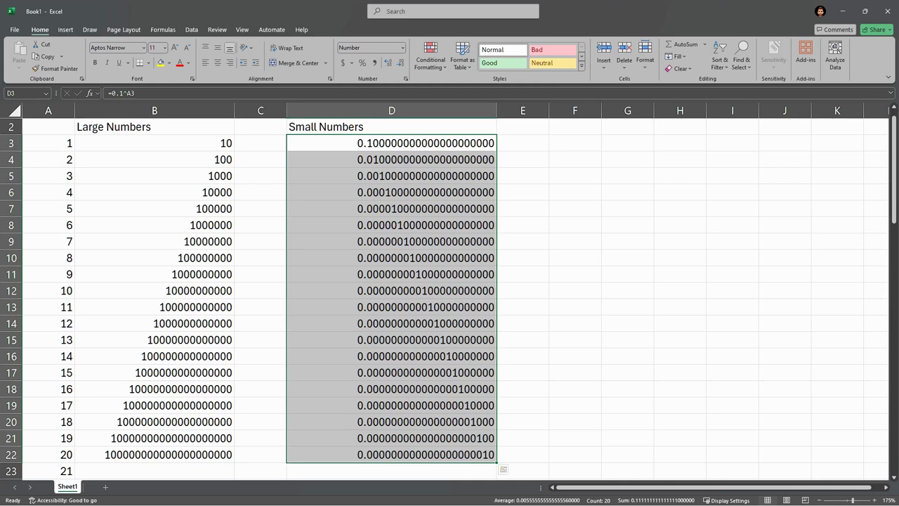
Adjust the width of column D so the 21-decimal values fit with some room to spare
{"action": "left_click_drag", "start_coordinate": [497, 110], "coordinate": [763, 110]}
{"action": "scroll", "coordinate": [450, 291], "scroll_direction": "down", "scroll_amount": 4, "text": "ctrl"}
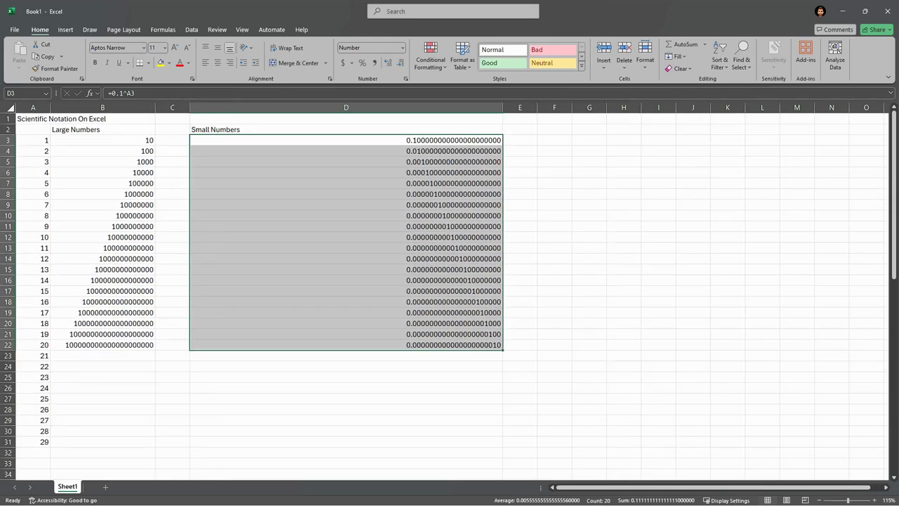
{"action": "scroll", "coordinate": [450, 291], "scroll_direction": "up", "scroll_amount": 3, "text": "ctrl"}
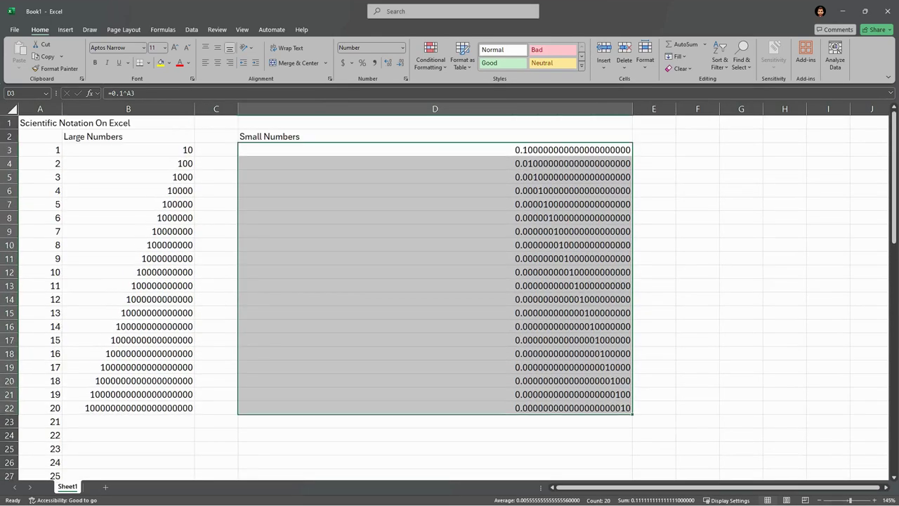
{"action": "scroll", "coordinate": [449, 291], "scroll_direction": "down", "scroll_amount": 2, "text": "ctrl"}
{"action": "scroll", "coordinate": [450, 291], "scroll_direction": "up", "scroll_amount": 1, "text": "ctrl"}
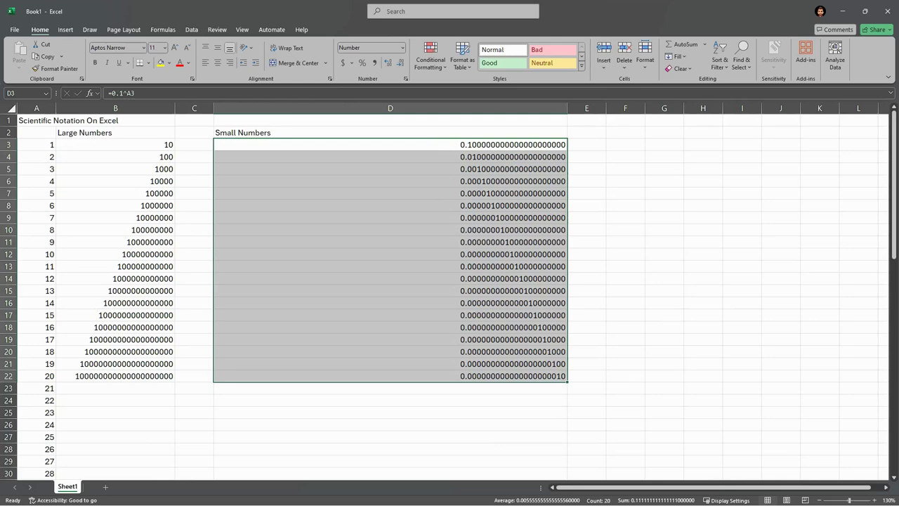
{"action": "left_click_drag", "start_coordinate": [568, 109], "coordinate": [406, 108]}
{"action": "scroll", "coordinate": [450, 291], "scroll_direction": "up", "scroll_amount": 3, "text": "ctrl"}
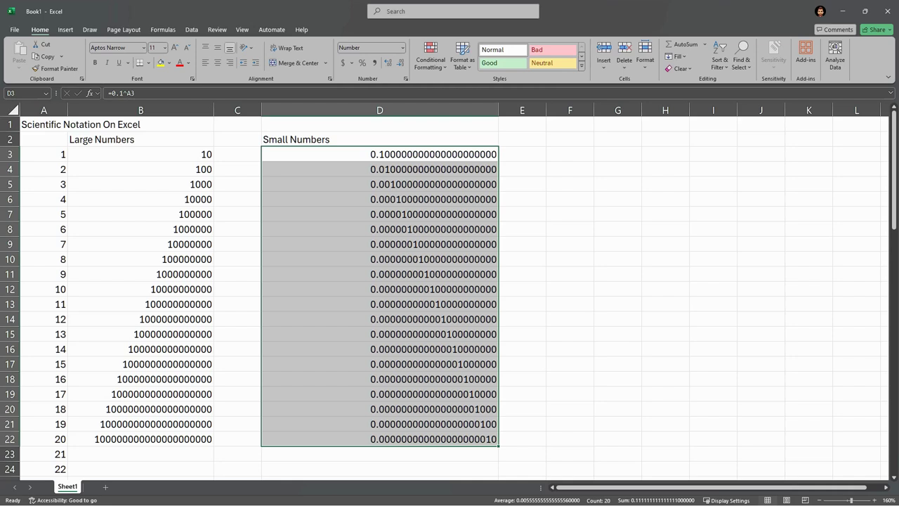
Reset D3:D22 to the General format, and reapply the Number format to the same cells
{"action": "left_click", "coordinate": [403, 48]}
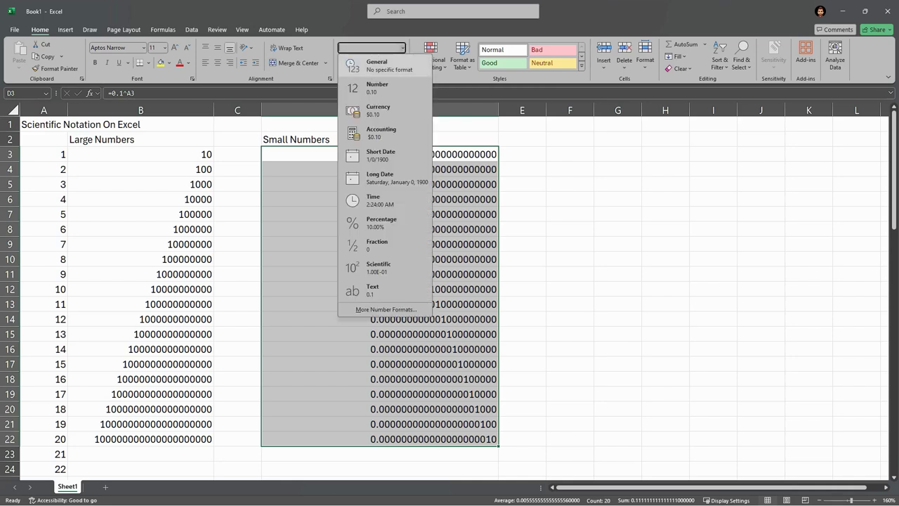
{"action": "left_click", "coordinate": [383, 65]}
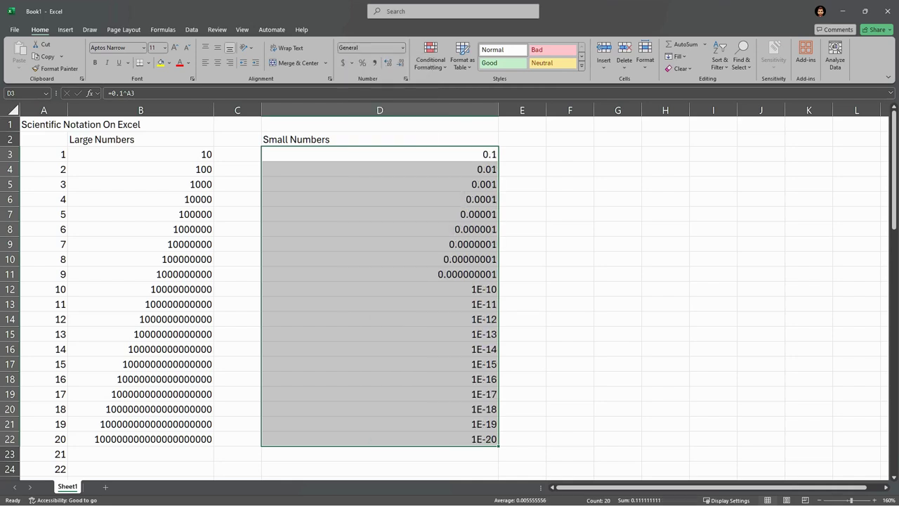
{"action": "left_click", "coordinate": [402, 48]}
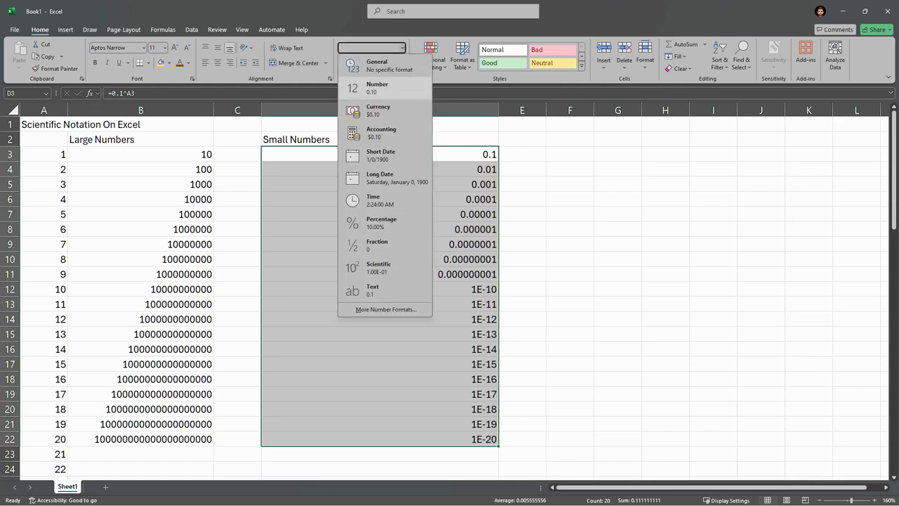
{"action": "left_click", "coordinate": [373, 85]}
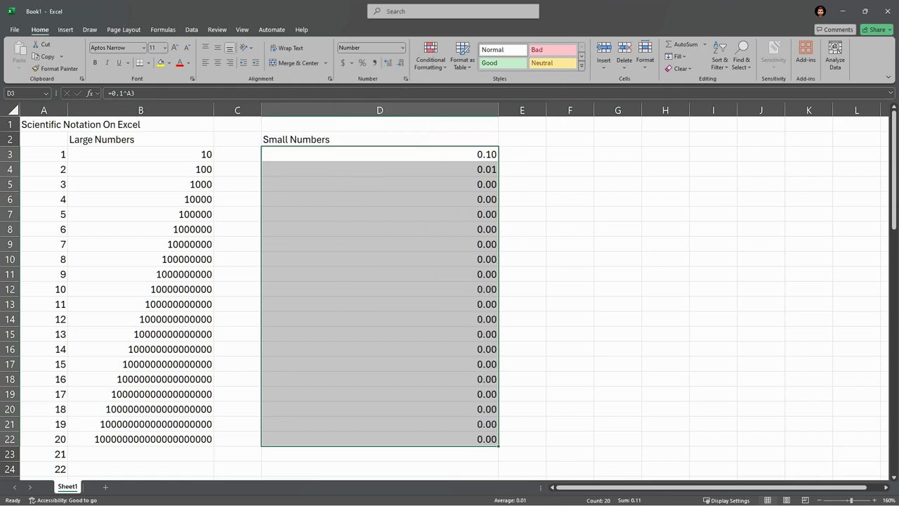
Increase the decimal places of D3:D22 to 21 so even the smallest value is written out in full
{"action": "left_click", "coordinate": [401, 63]}
{"action": "left_click", "coordinate": [401, 62]}
{"action": "left_click", "coordinate": [388, 62]}
{"action": "left_click", "coordinate": [389, 62]}
{"action": "left_click", "coordinate": [388, 62]}
{"action": "left_click", "coordinate": [388, 62]}
{"action": "left_click", "coordinate": [388, 62]}
{"action": "left_click", "coordinate": [388, 63]}
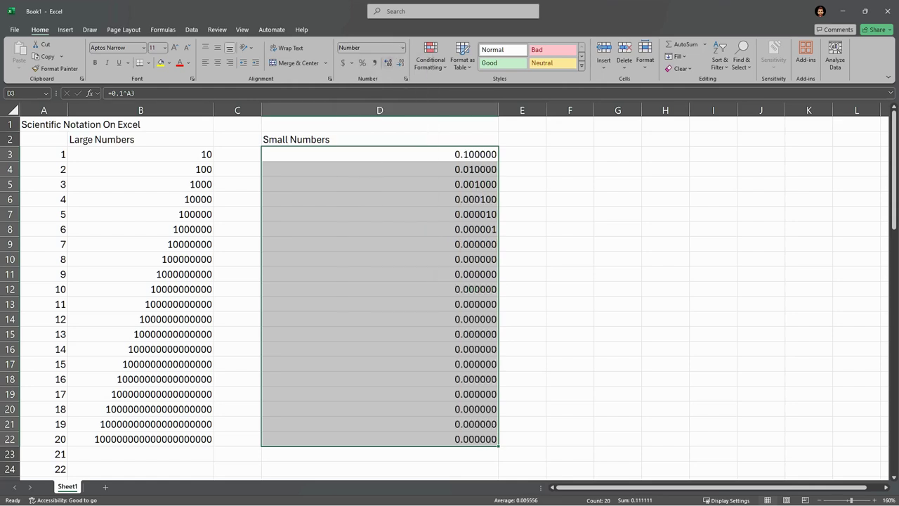
{"action": "left_click", "coordinate": [388, 62]}
{"action": "left_click", "coordinate": [388, 63]}
{"action": "left_click", "coordinate": [388, 62]}
{"action": "left_click", "coordinate": [388, 63]}
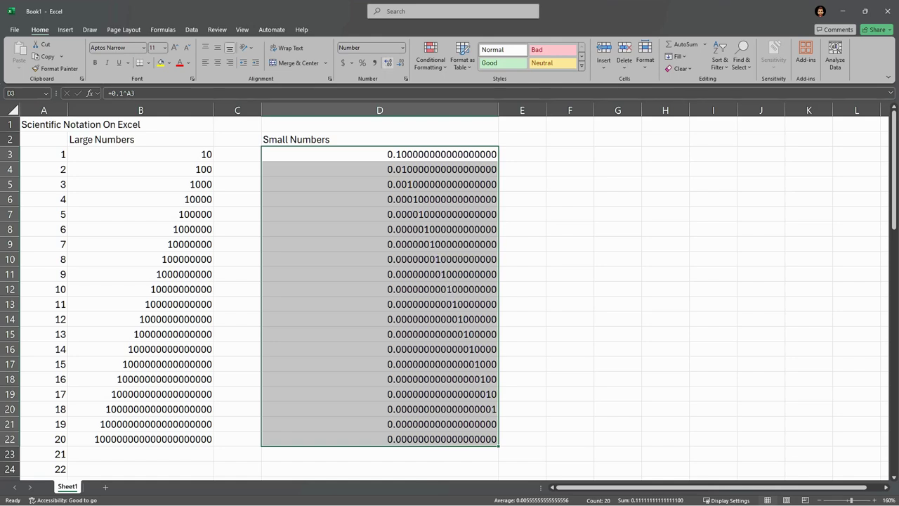
{"action": "left_click", "coordinate": [389, 62]}
{"action": "left_click", "coordinate": [388, 63]}
{"action": "left_click", "coordinate": [389, 63]}
Apply the Scientific format to the small numbers in D3:D22
{"action": "left_click", "coordinate": [402, 47]}
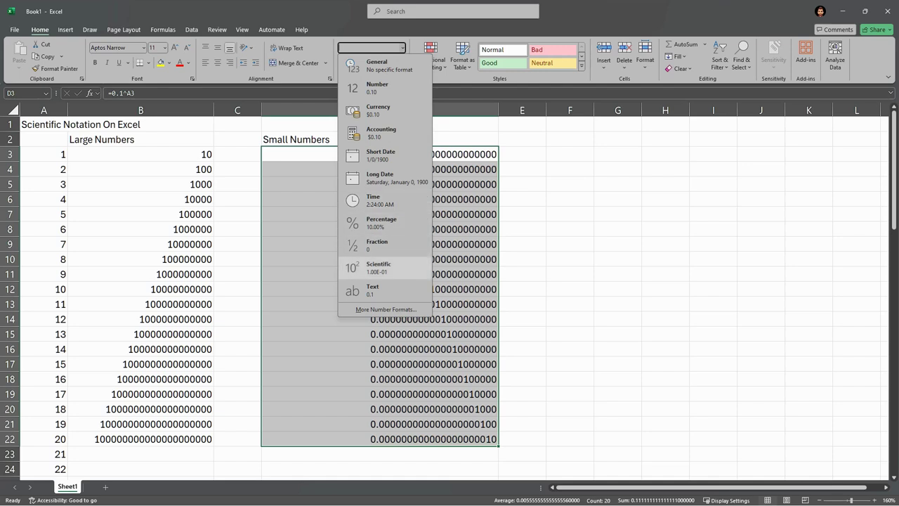
{"action": "key", "text": "Return"}
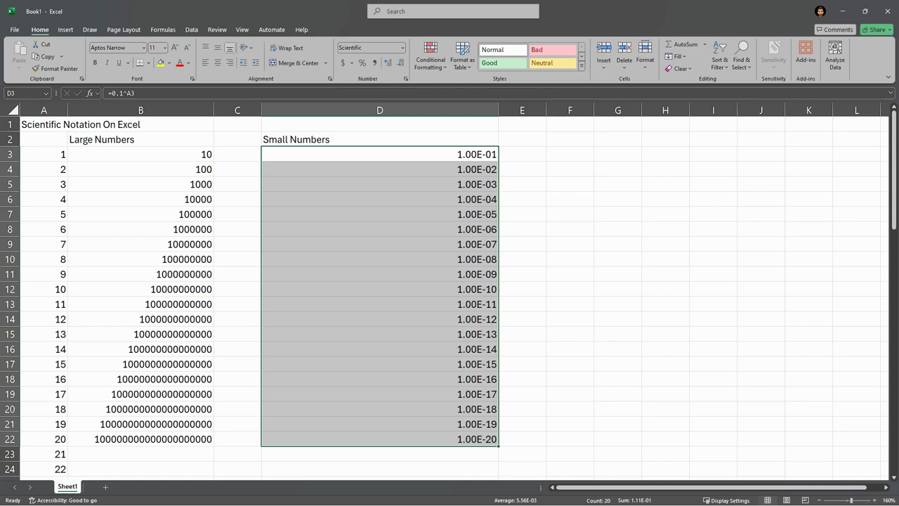
{"action": "left_click", "coordinate": [380, 274]}
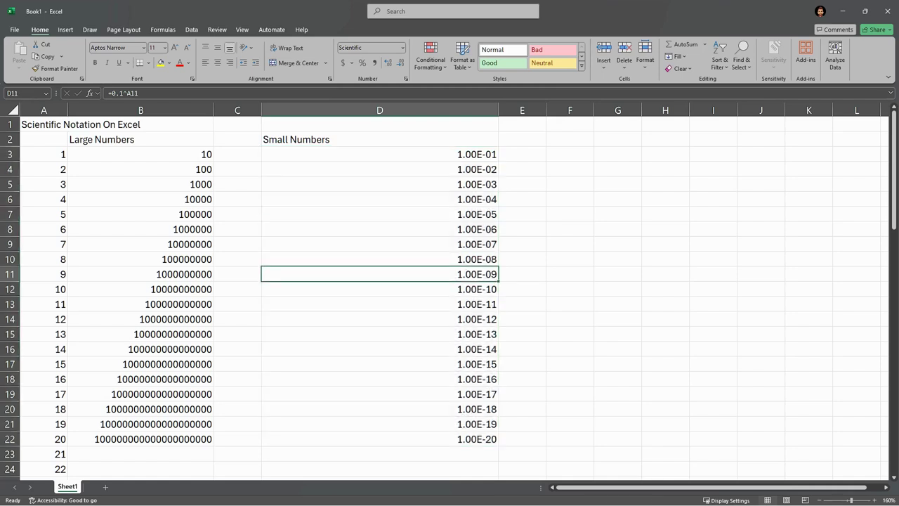